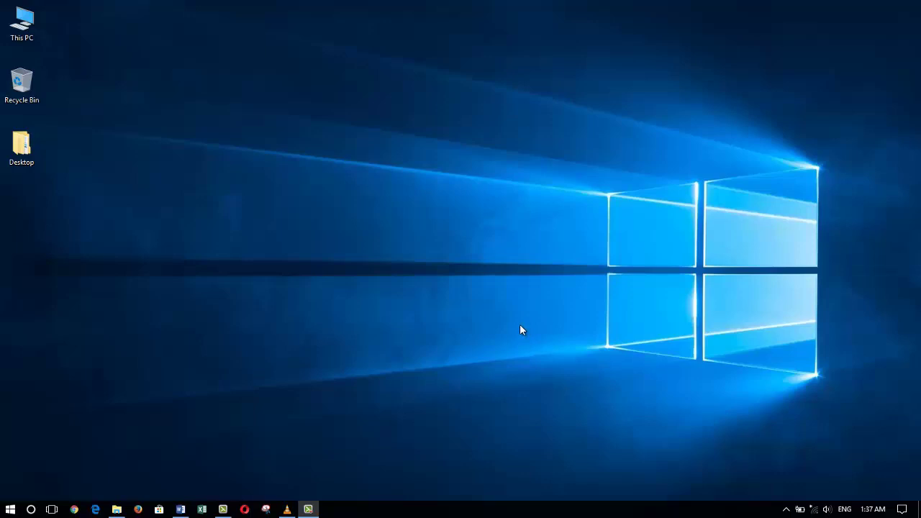
# Step: Look over the Start menu's app list and live tiles
pyautogui.click(10, 510)
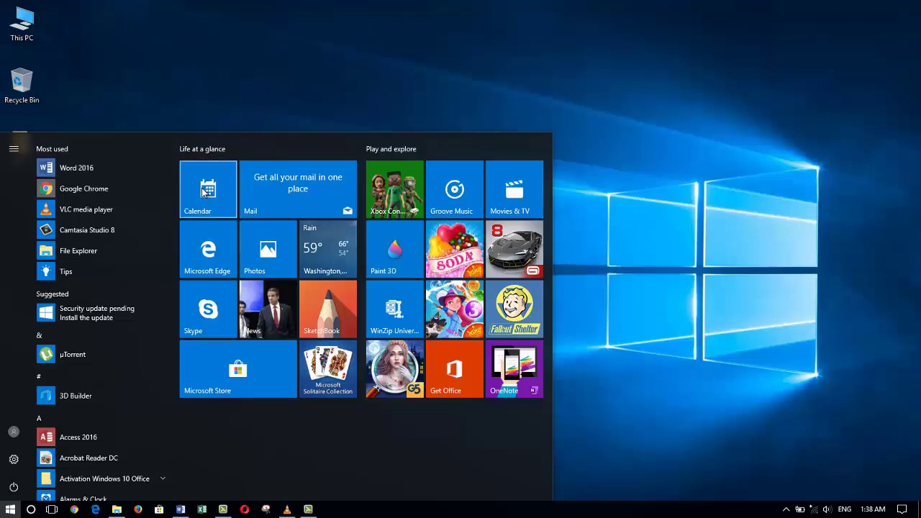
pyautogui.click(247, 94)
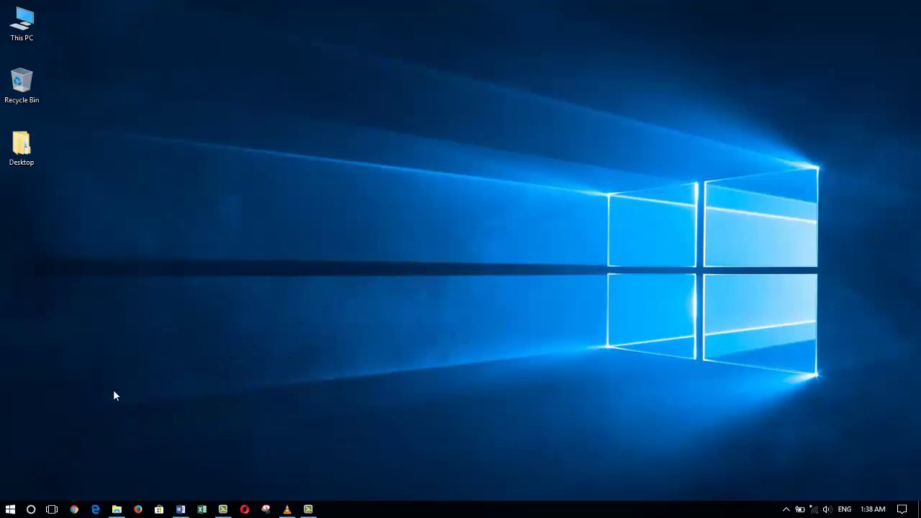
pyautogui.click(13, 512)
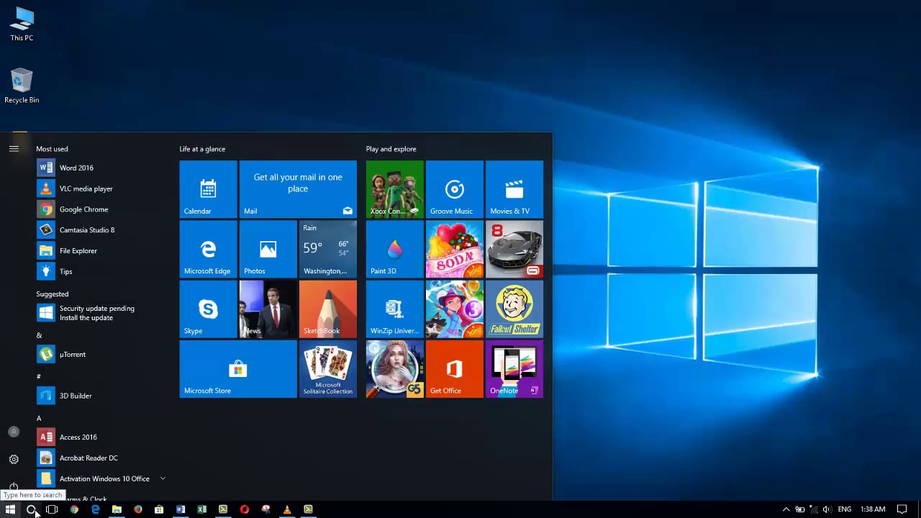
# Step: Search Windows for "exc" to find the Excel app
pyautogui.click(32, 509)
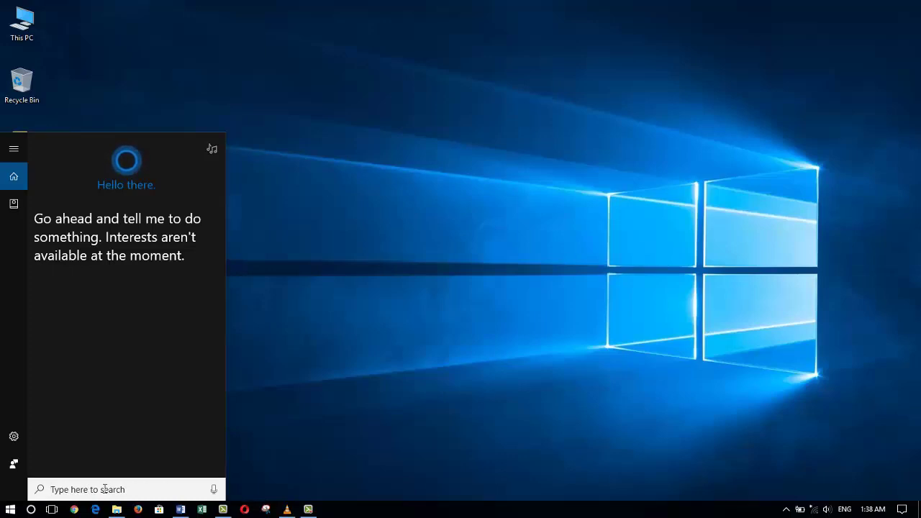
pyautogui.write('e')
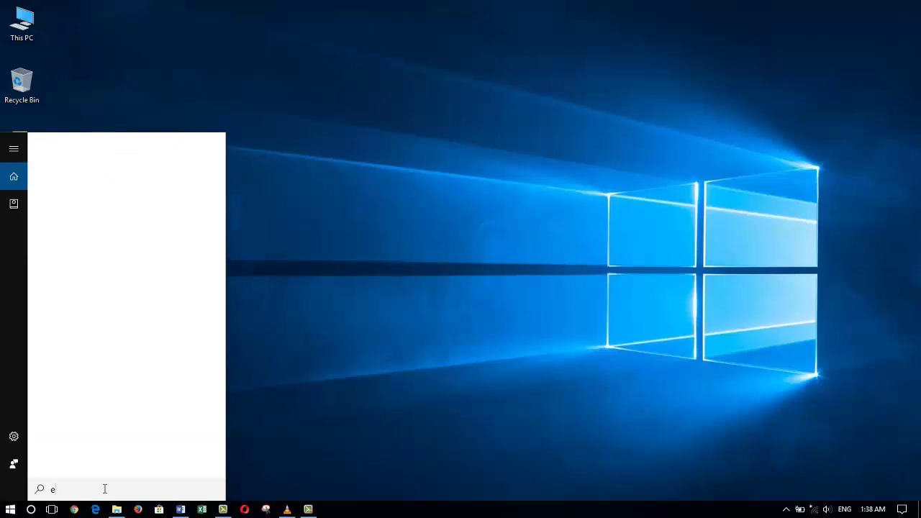
pyautogui.write('x')
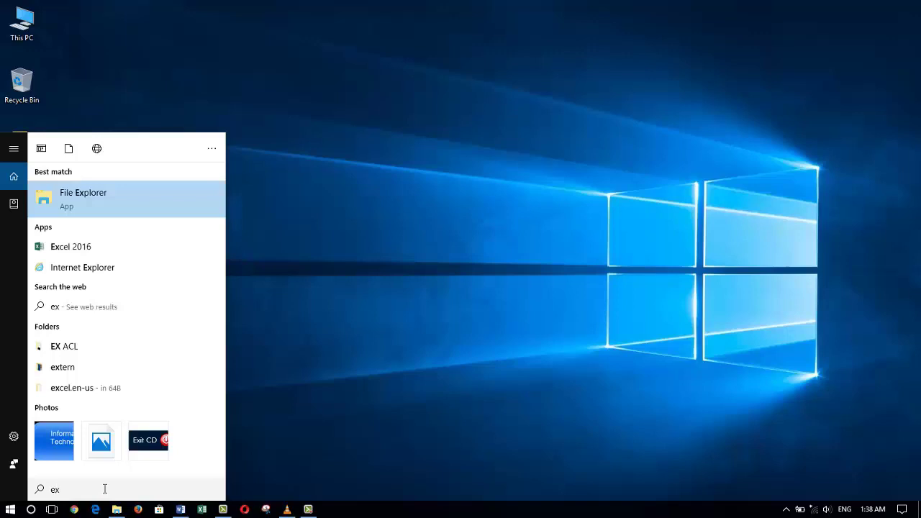
pyautogui.write('c')
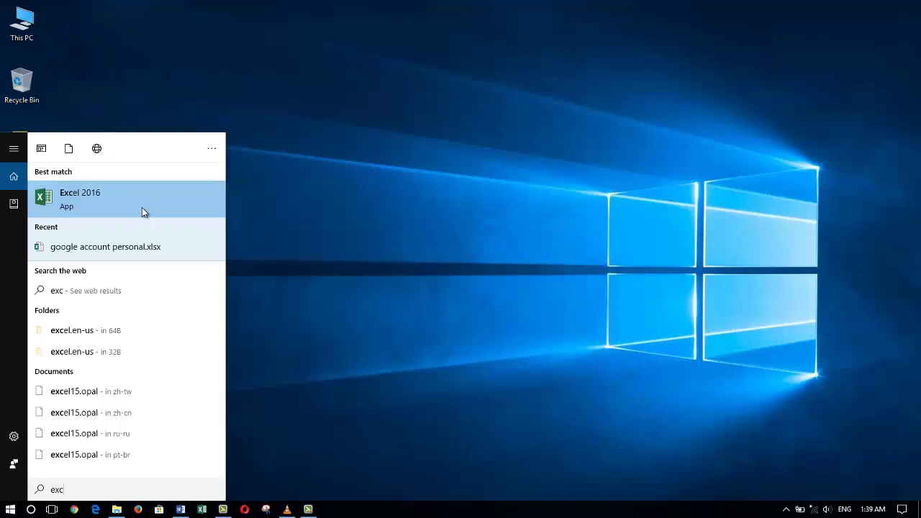
# Step: Browse the alphabetical app list in the Start menu past the Excel 2016 entry
pyautogui.click(10, 509)
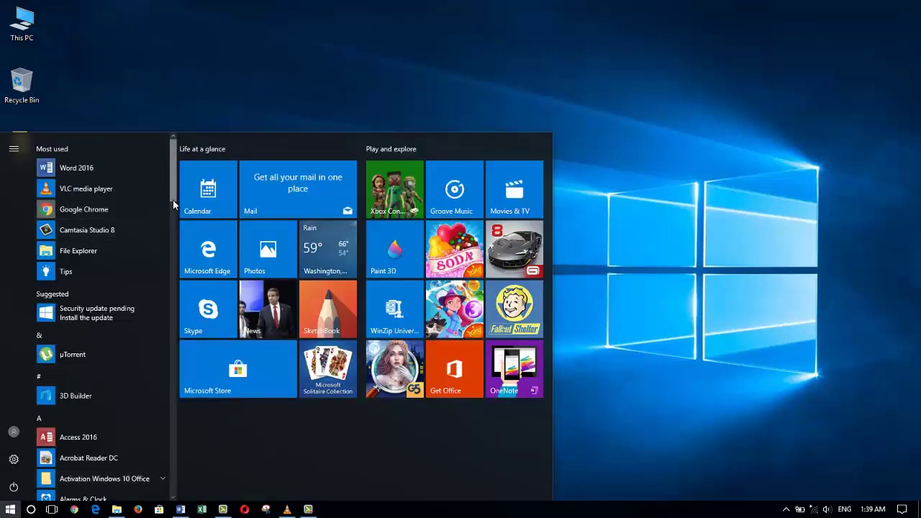
pyautogui.moveTo(173, 201); pyautogui.dragTo(176, 245)
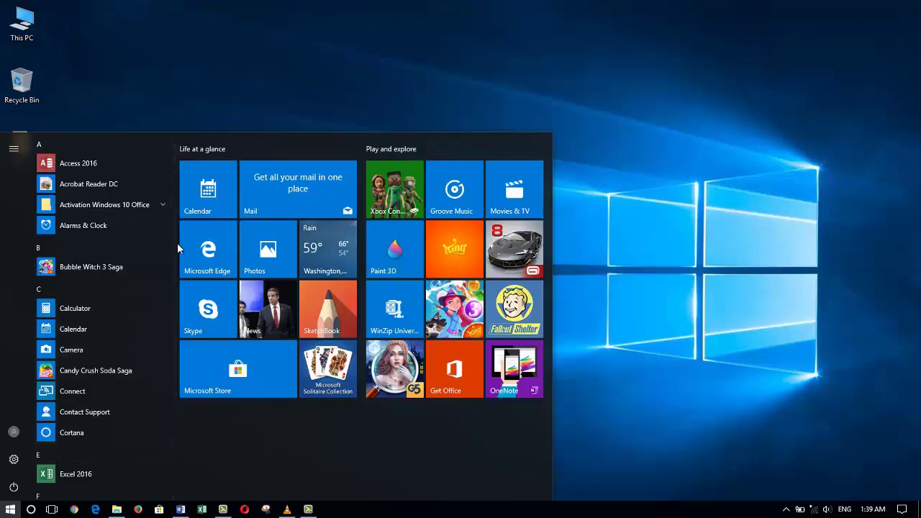
pyautogui.moveTo(175, 232); pyautogui.dragTo(174, 252)
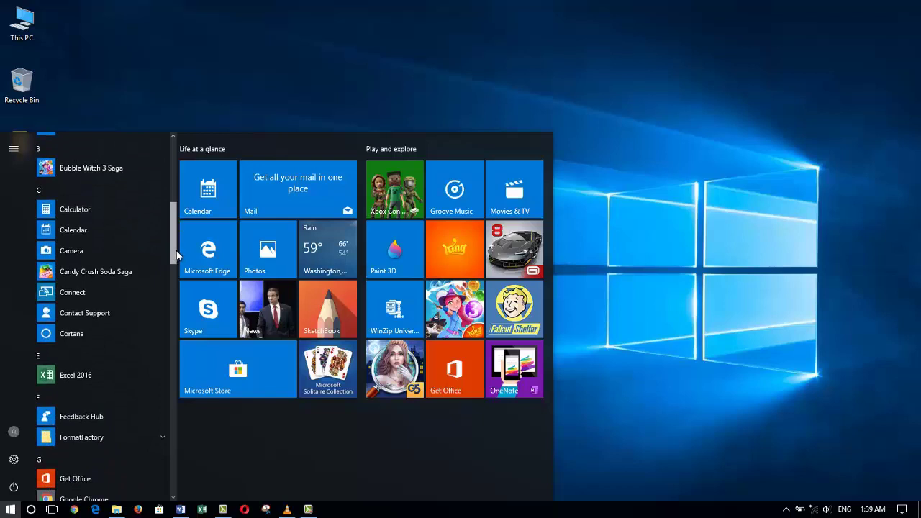
pyautogui.scroll(-2, 176, 250)
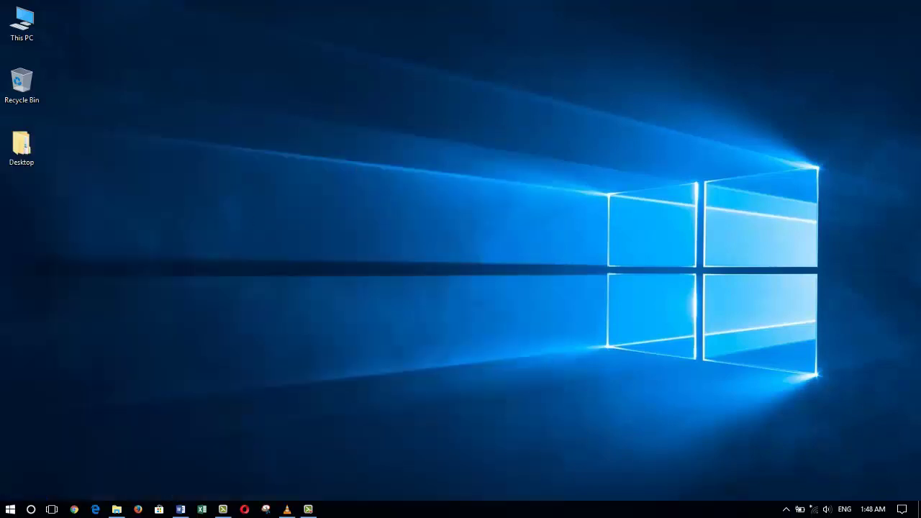
# Step: Examine the Start menu's Play and explore and Life at a glance tile groups and their editable names
pyautogui.click(10, 508)
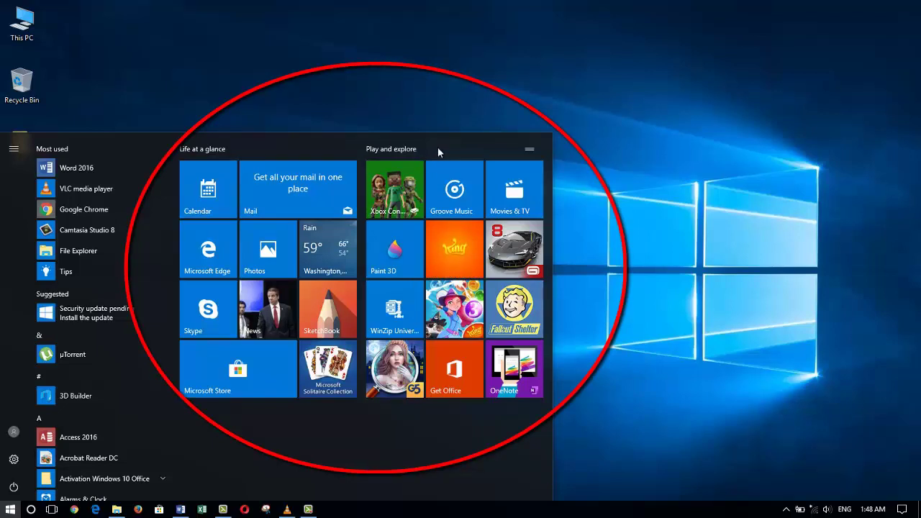
pyautogui.click(530, 154)
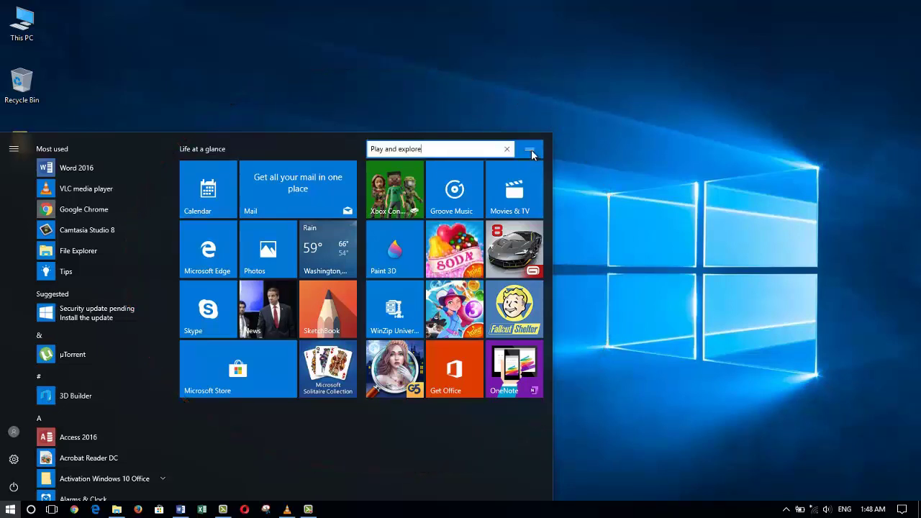
pyautogui.click(262, 149)
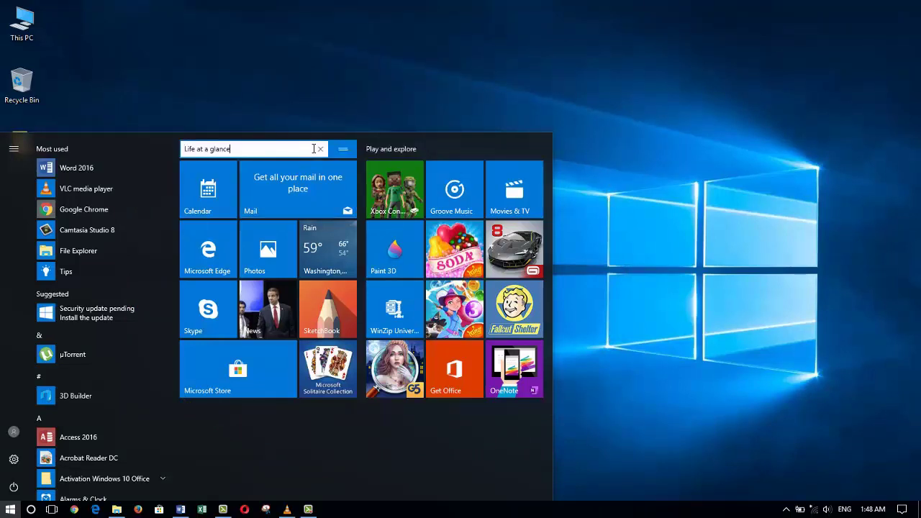
pyautogui.click(354, 469)
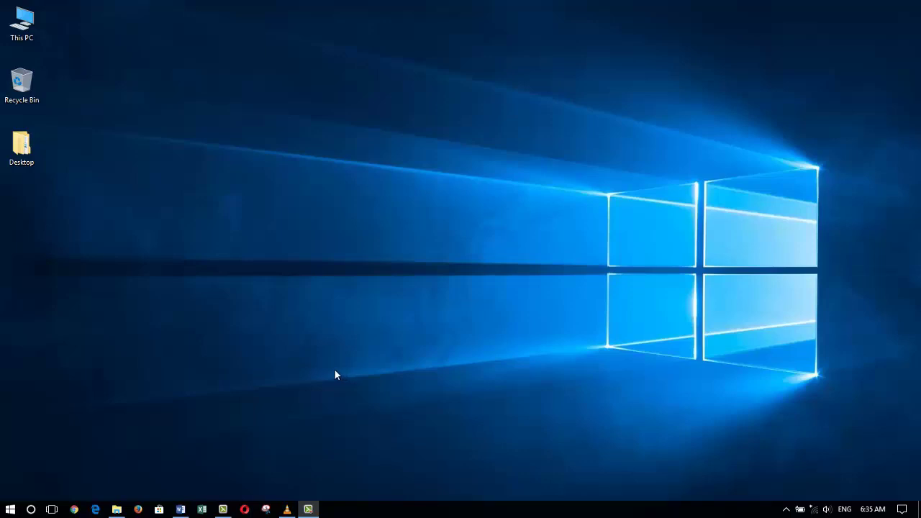
# Step: Search Windows for "exc" and pin Excel 2016 to the Start menu
pyautogui.click(30, 510)
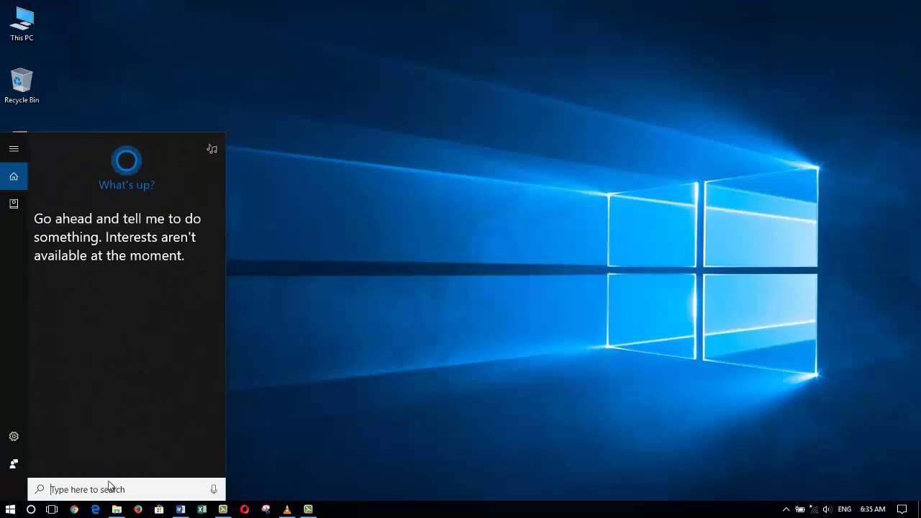
pyautogui.write('exce')
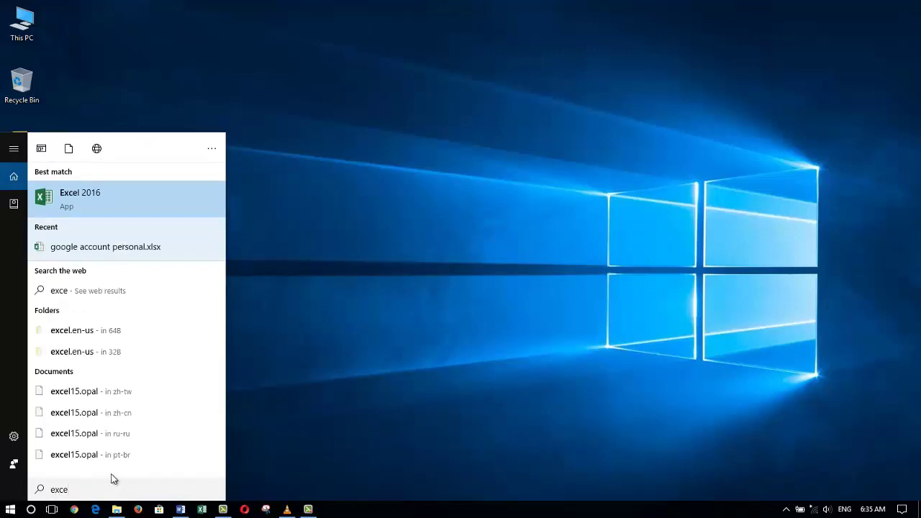
pyautogui.press('BackSpace')
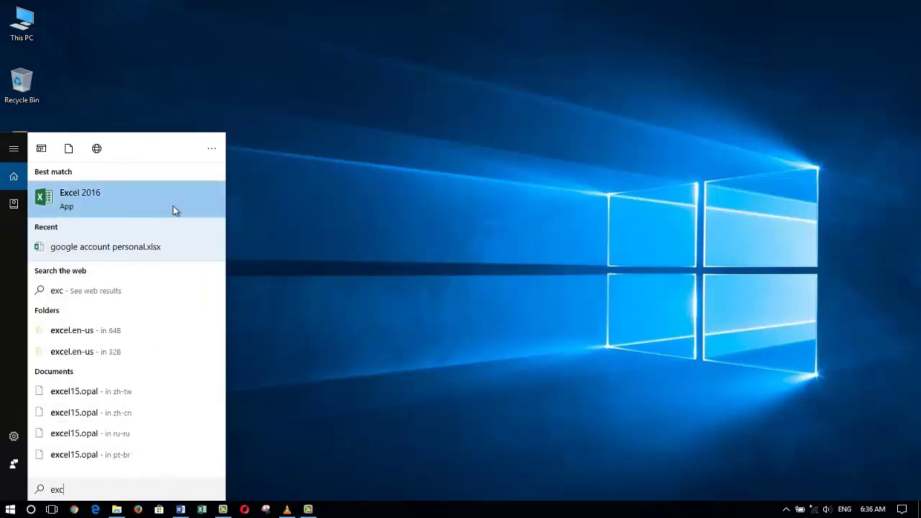
pyautogui.rightClick(174, 209)
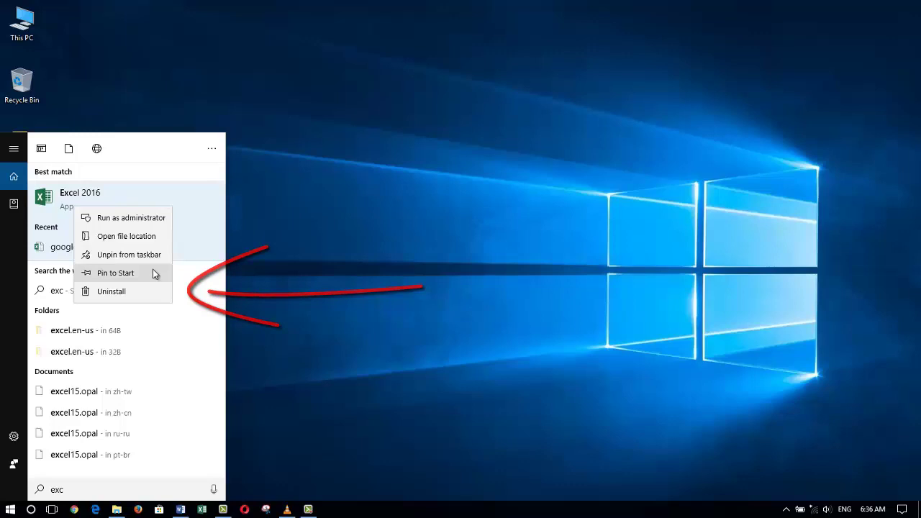
pyautogui.click(116, 272)
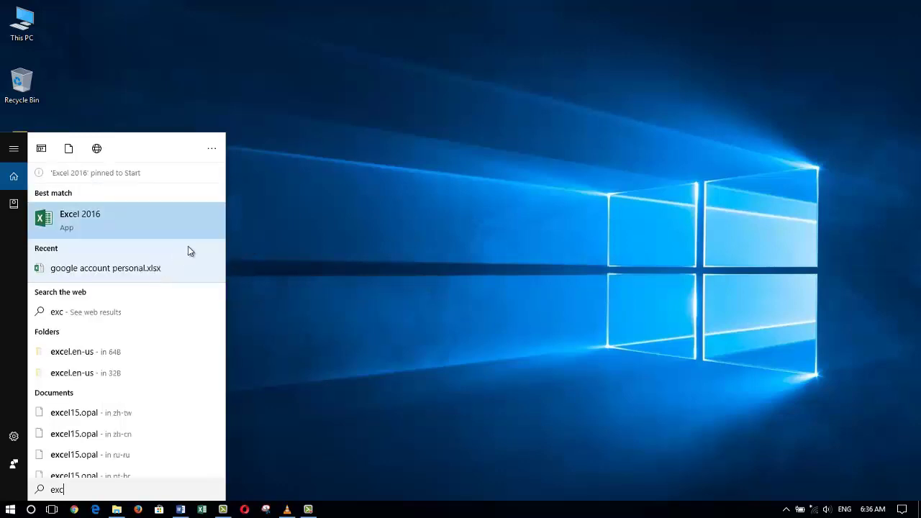
pyautogui.click(398, 284)
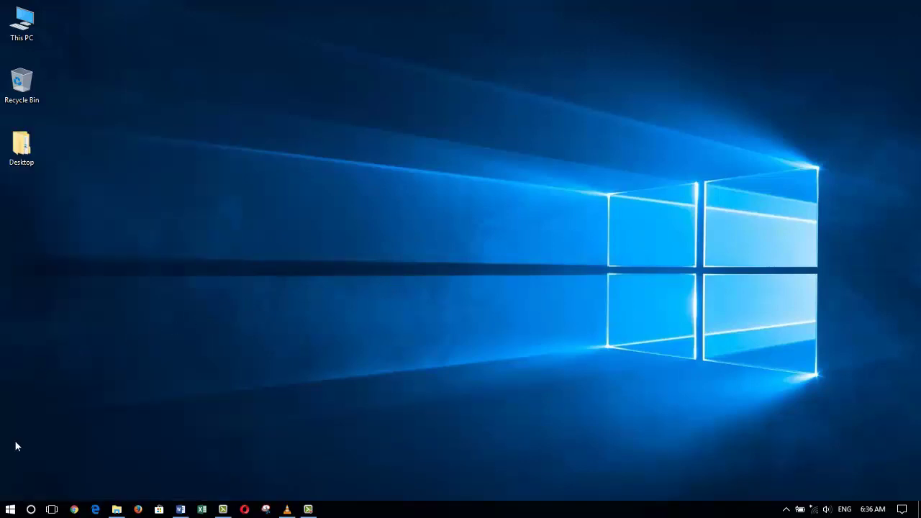
# Step: Check the pinned Excel 2016 tile in the Start menu
pyautogui.click(9, 511)
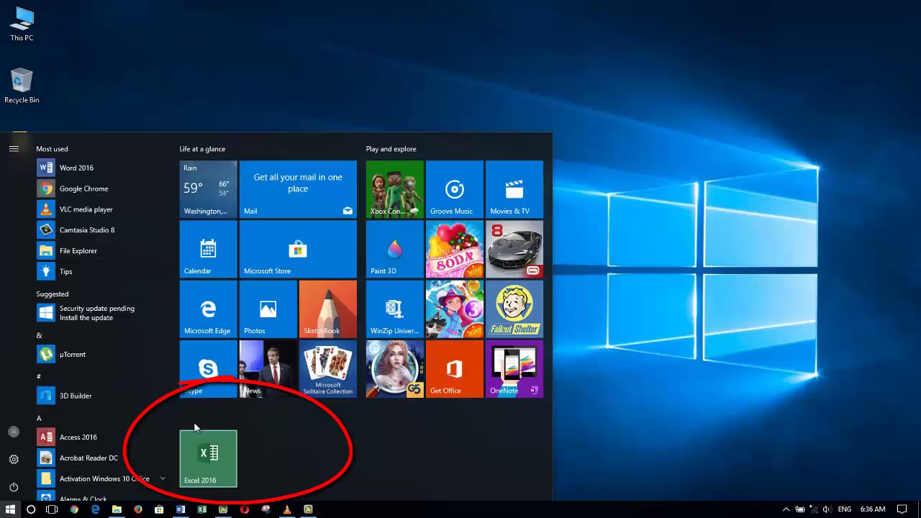
pyautogui.moveTo(310, 456)
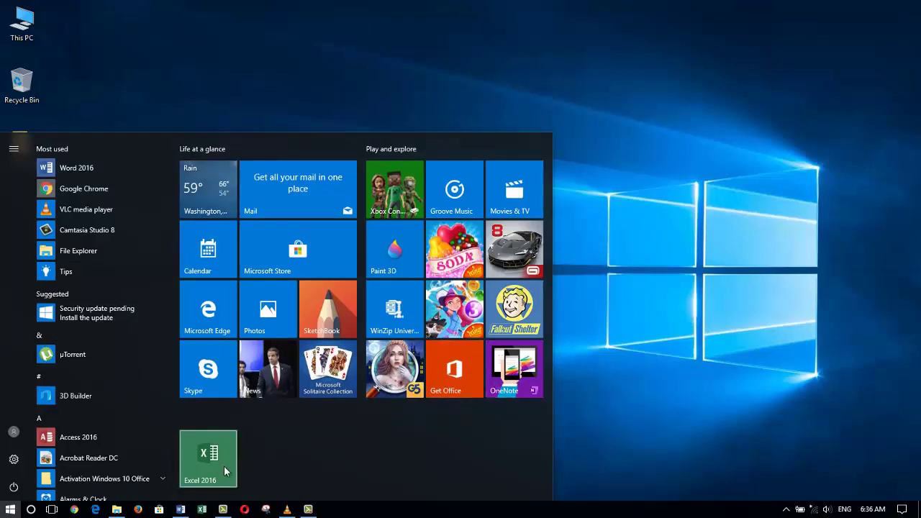
pyautogui.press('Escape')
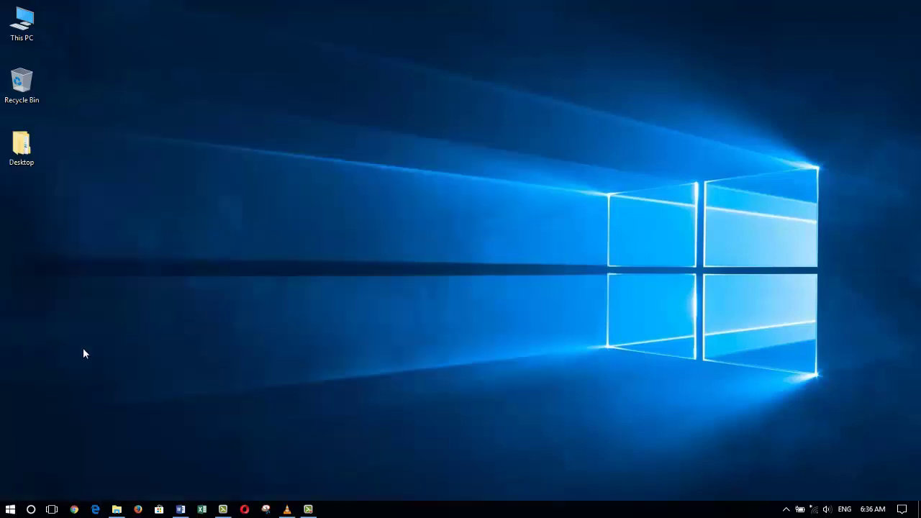
# Step: Move the Excel 2016 tile above the Life at a glance group to form a separate tile group
pyautogui.click(9, 511)
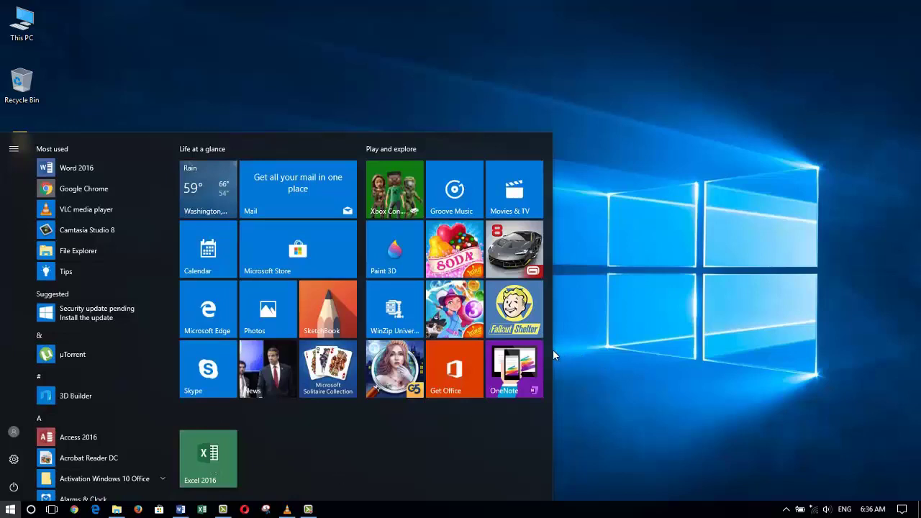
pyautogui.moveTo(217, 465)
pyautogui.mouseDown()
pyautogui.moveTo(263, 383)
pyautogui.moveTo(292, 262)
pyautogui.moveTo(222, 249)
pyautogui.mouseUp()
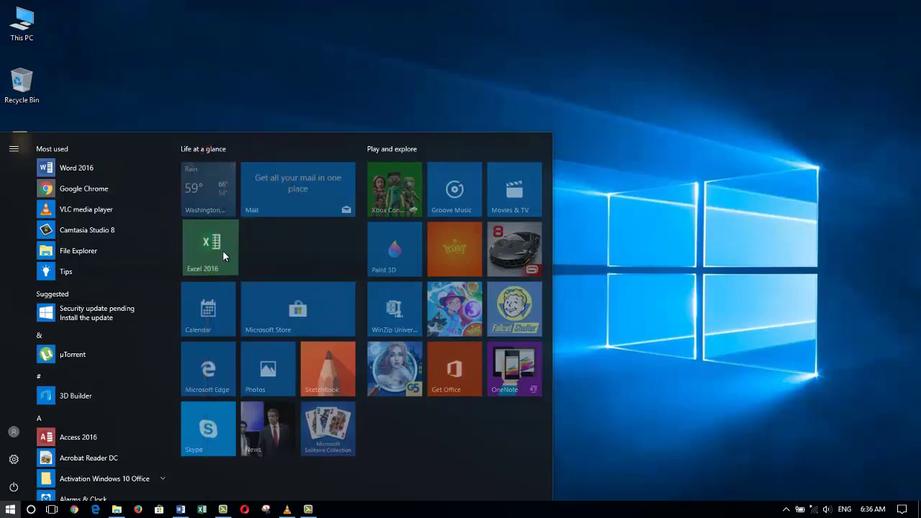
pyautogui.moveTo(222, 250); pyautogui.dragTo(276, 150)
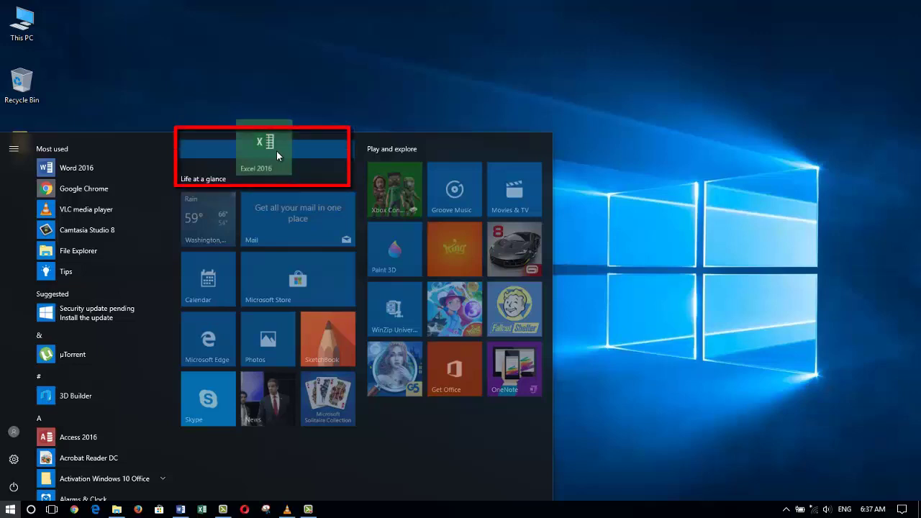
pyautogui.moveTo(276, 151); pyautogui.dragTo(275, 151)
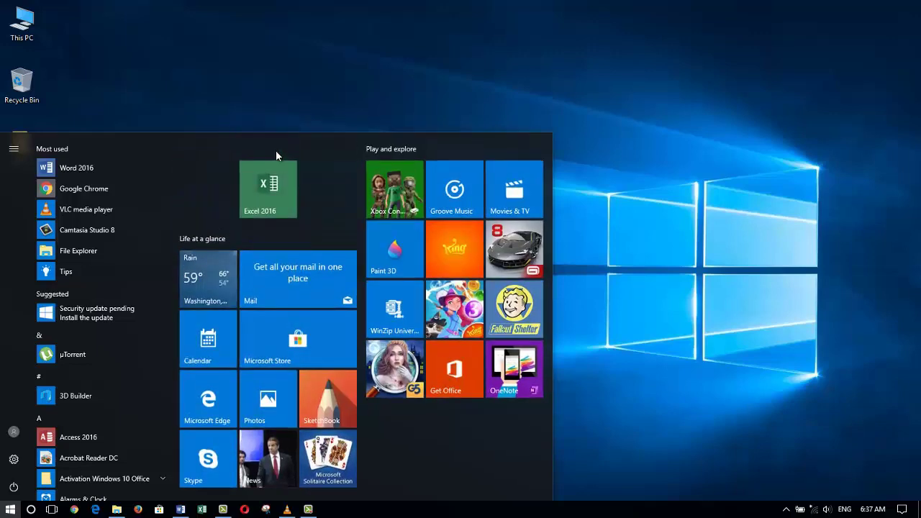
pyautogui.moveTo(245, 152)
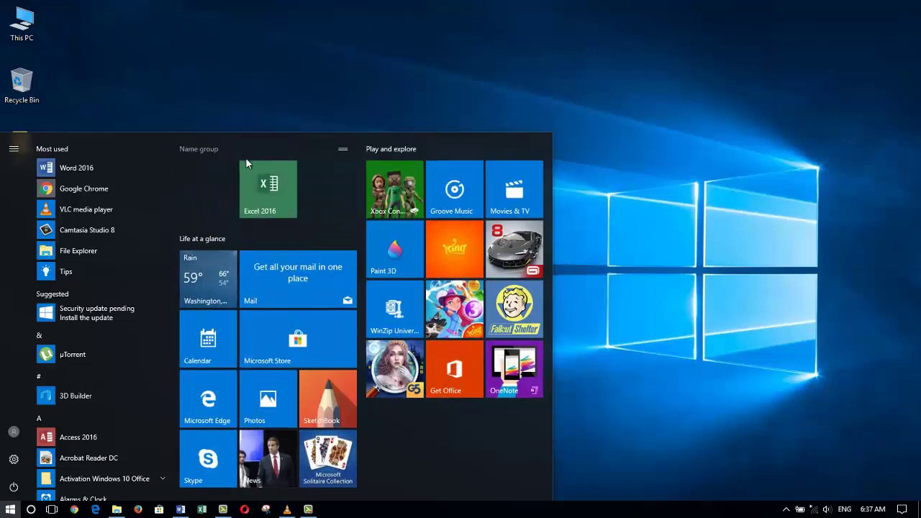
# Step: Name the new tile group Important Software and move its Excel 2016 tile to the first slot in the row
pyautogui.click(202, 150)
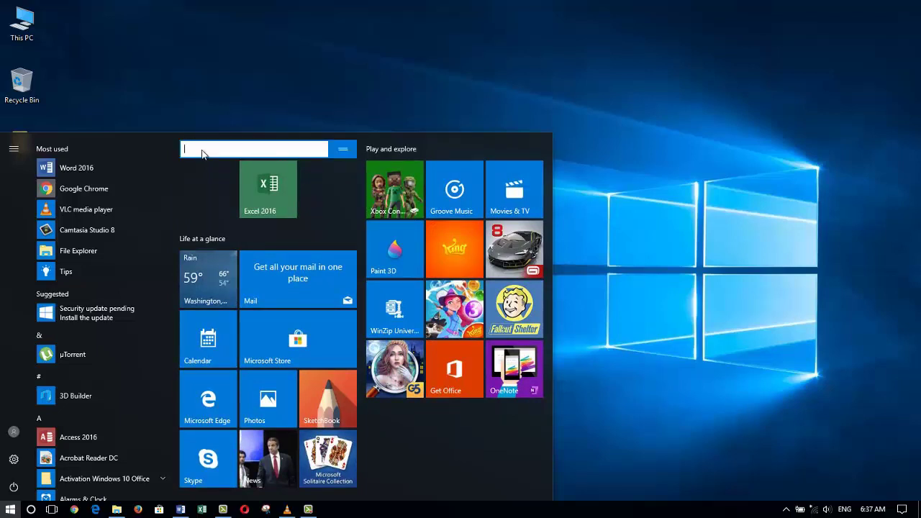
pyautogui.write('Impostant Software')
pyautogui.press('Return')
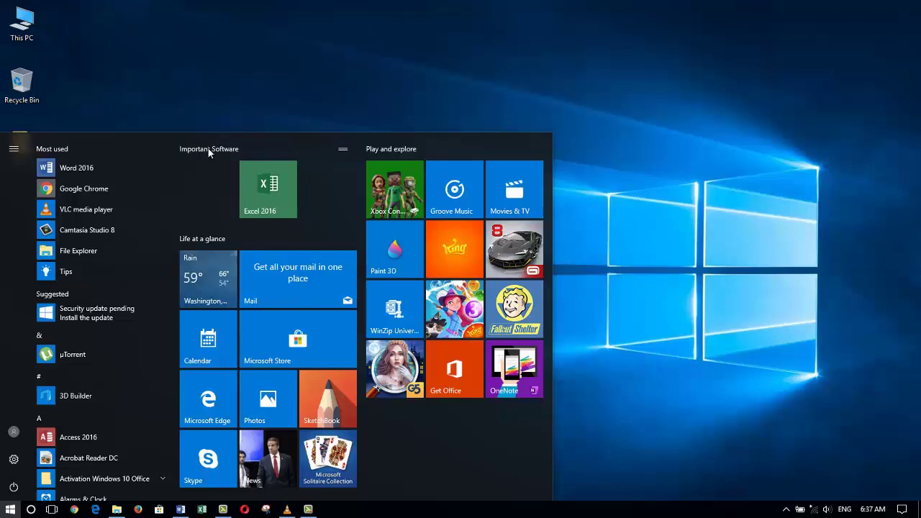
pyautogui.moveTo(269, 163); pyautogui.dragTo(213, 167)
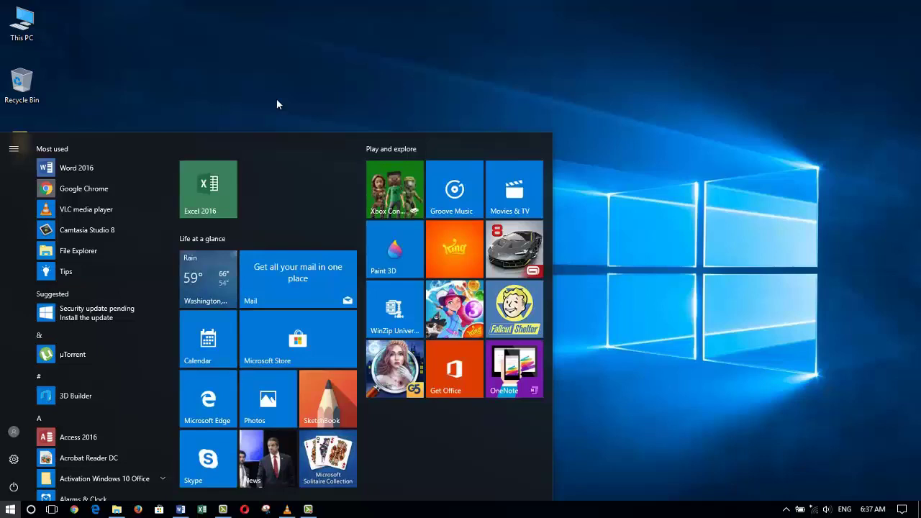
pyautogui.click(277, 100)
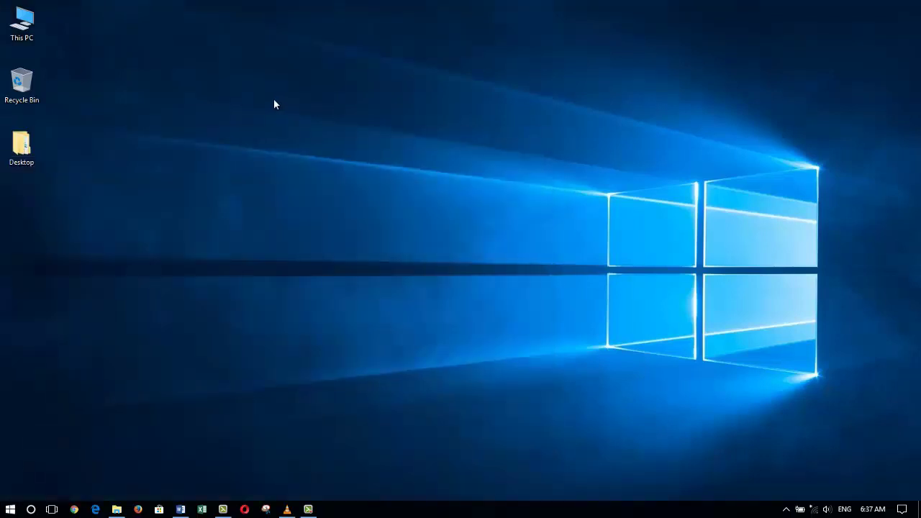
# Step: Pin Word 2016 from the most used apps to the Start menu
pyautogui.click(8, 507)
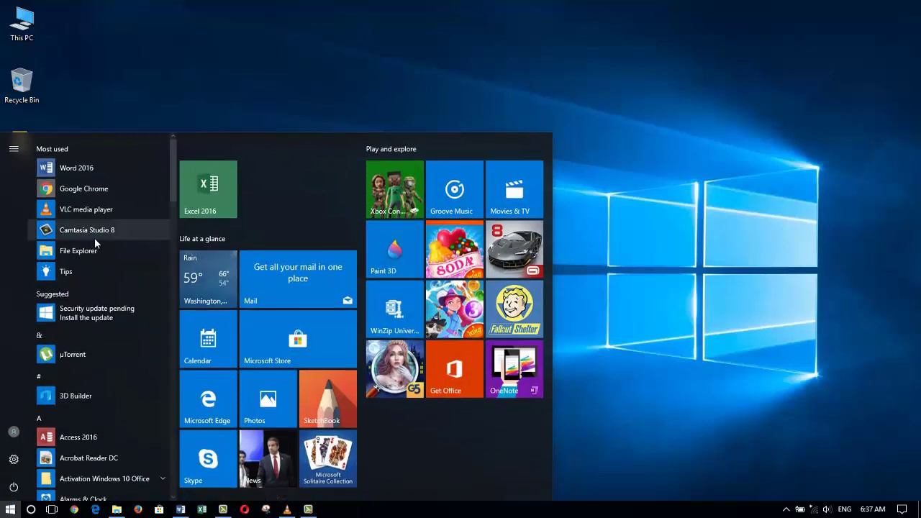
pyautogui.rightClick(86, 171)
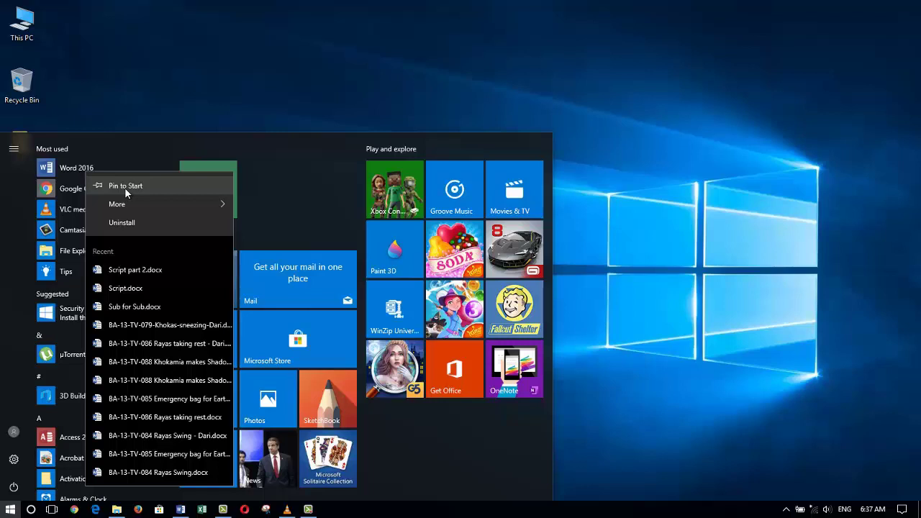
pyautogui.click(124, 187)
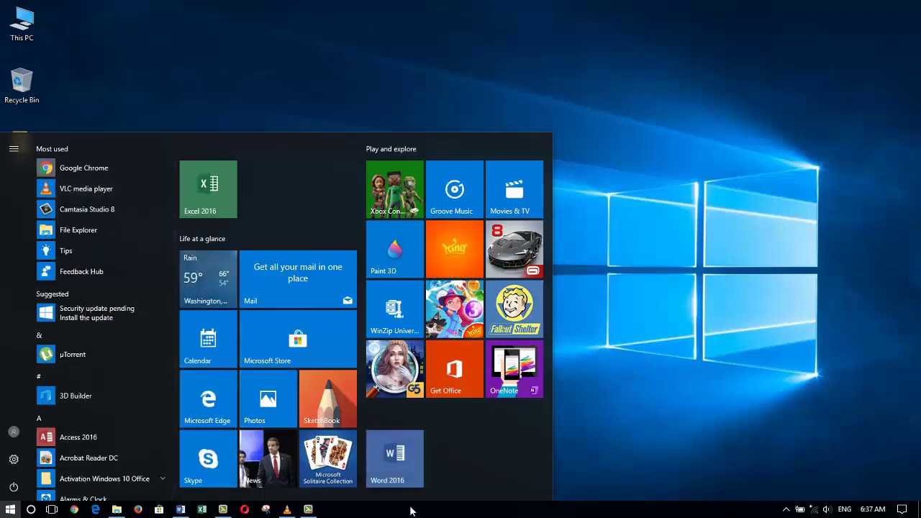
# Step: Move the Word 2016 tile into the Important Software group beside Excel 2016 and close the Start menu
pyautogui.click(398, 457)
pyautogui.moveTo(398, 461); pyautogui.dragTo(280, 184)
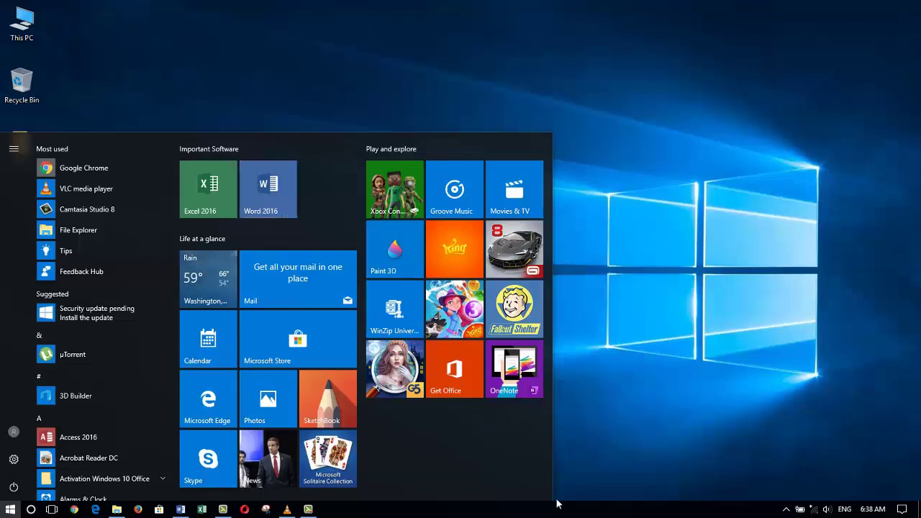
pyautogui.click(623, 461)
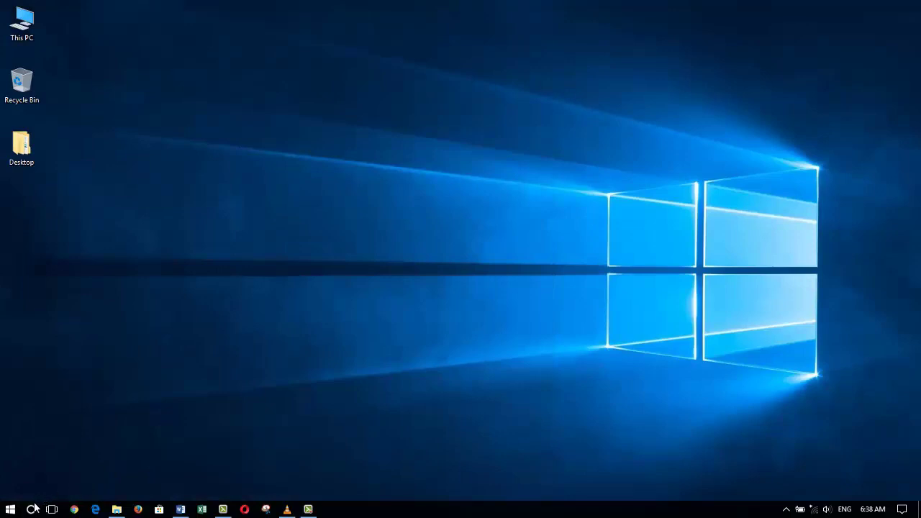
# Step: Search Windows for "power point" and pin PowerPoint 2016 to the Start menu
pyautogui.click(31, 509)
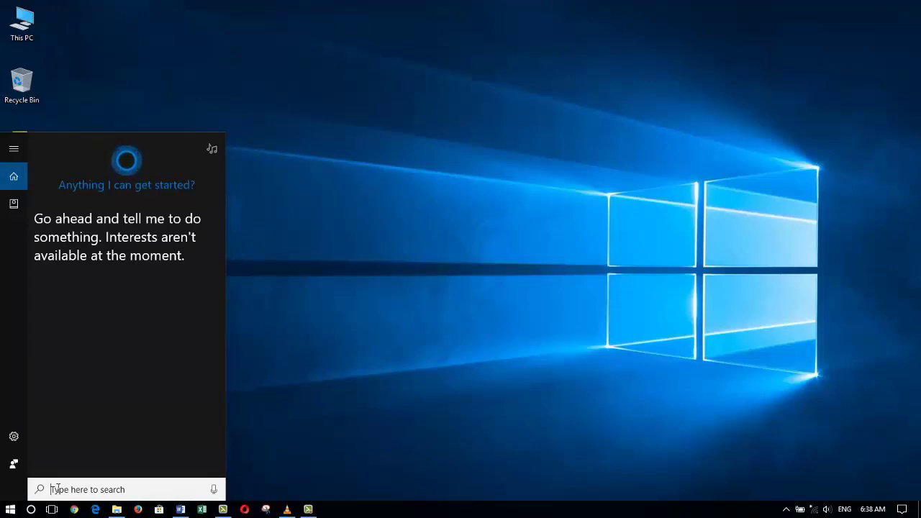
pyautogui.write('powe')
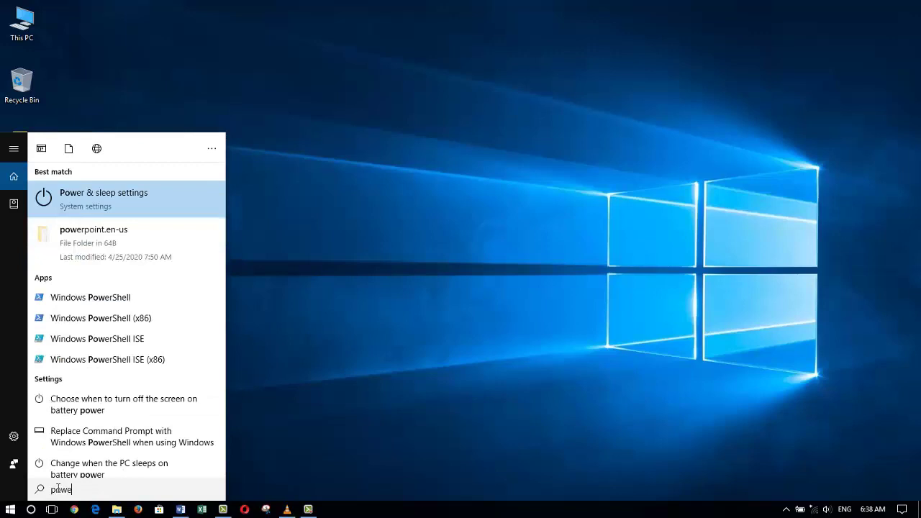
pyautogui.write('r p')
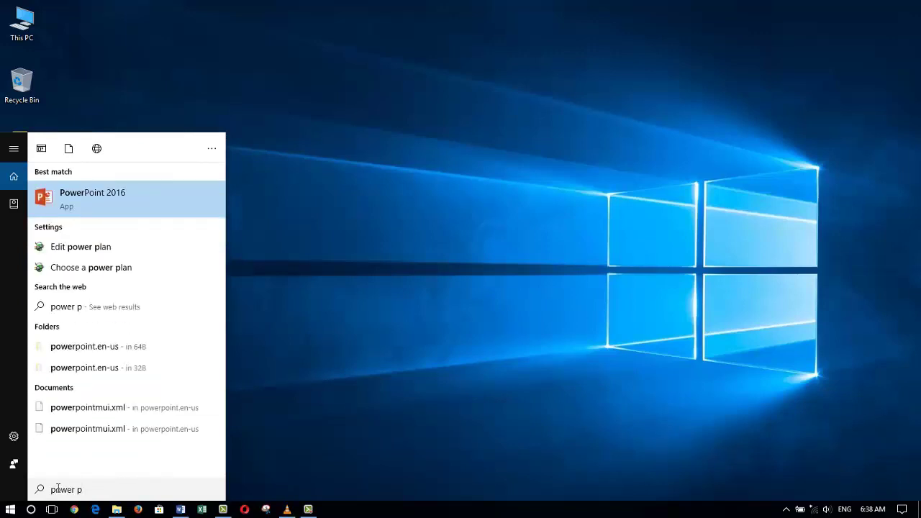
pyautogui.write('oint')
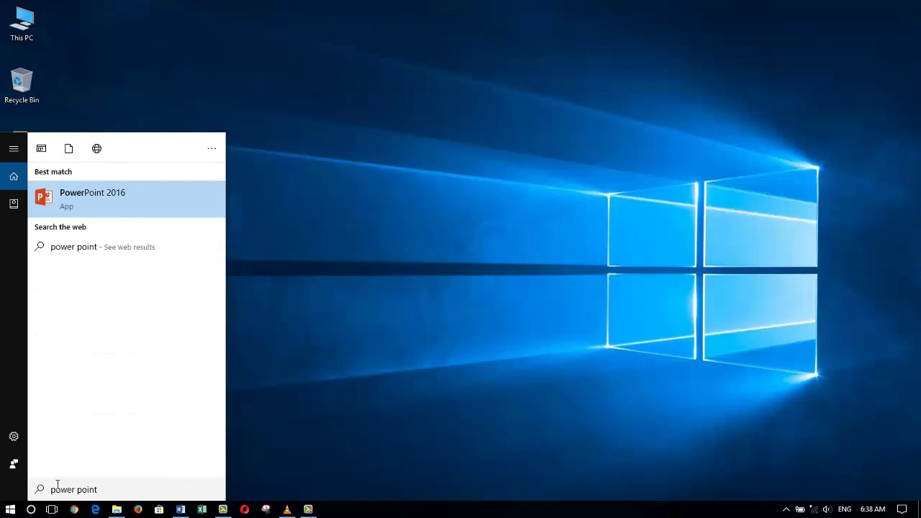
pyautogui.rightClick(139, 206)
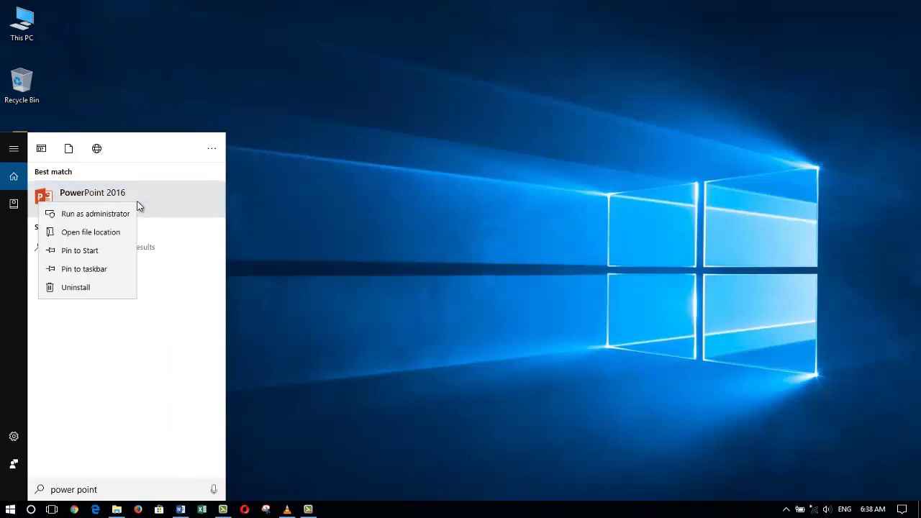
pyautogui.click(108, 256)
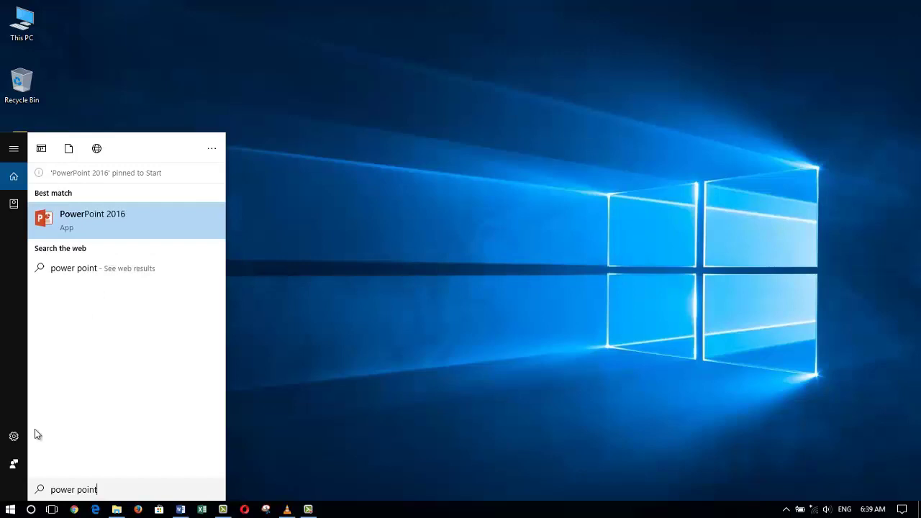
# Step: Move the PowerPoint 2016 tile beside Word 2016 in the Important Software group, closing PowerPoint if it launches, and check the group
pyautogui.click(5, 512)
pyautogui.click(4, 511)
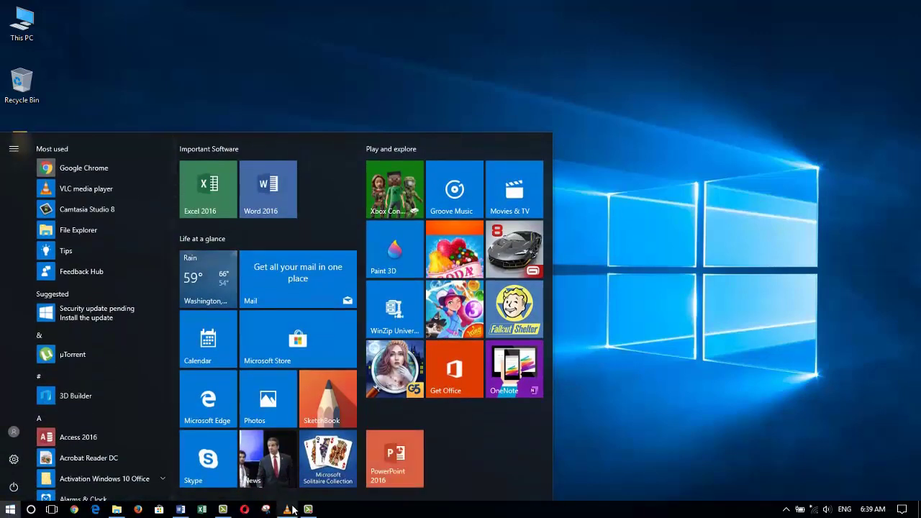
pyautogui.click(395, 472)
pyautogui.moveTo(397, 470); pyautogui.dragTo(325, 189)
pyautogui.click(326, 188)
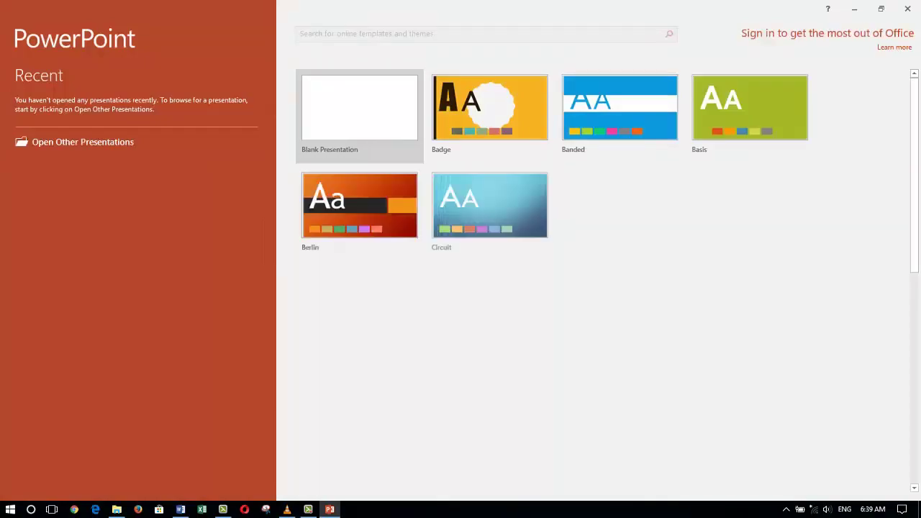
pyautogui.click(908, 9)
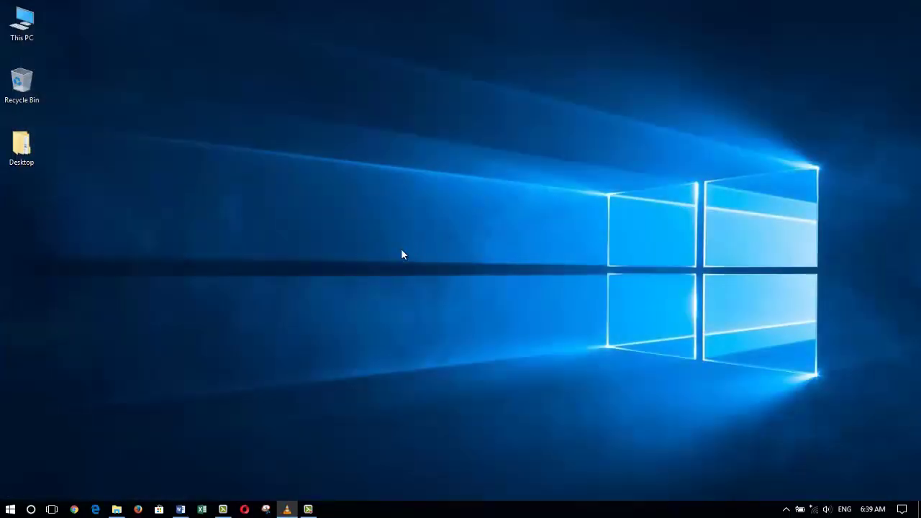
pyautogui.click(11, 509)
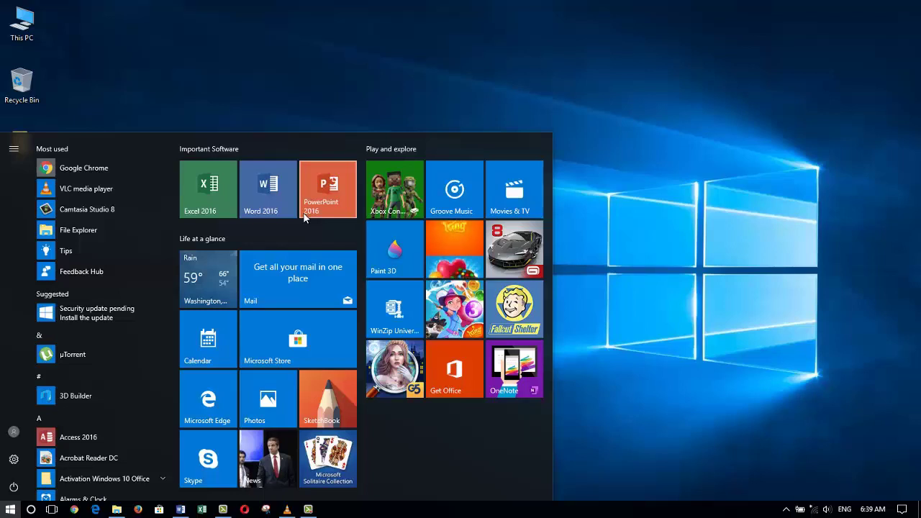
pyautogui.click(630, 319)
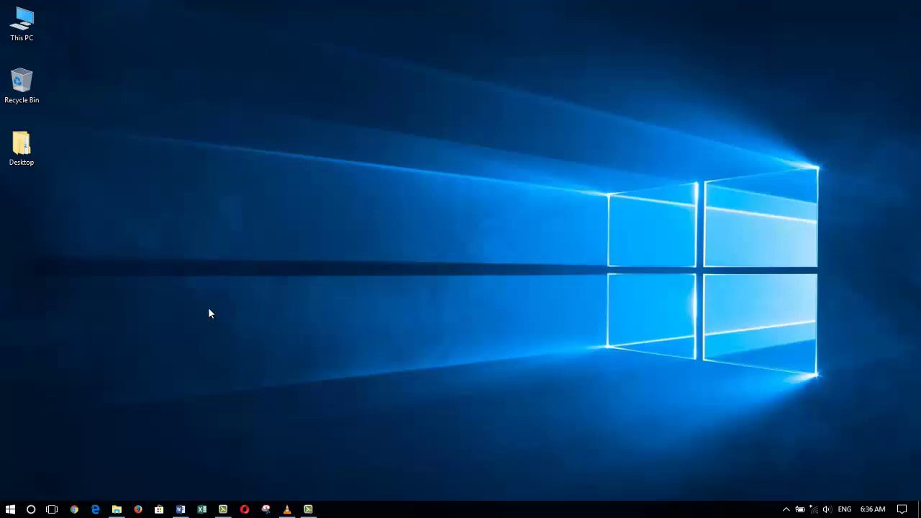
# Step: Move the Excel 2016 tile to the first slot of the Important Software group and close the Start menu
pyautogui.click(8, 512)
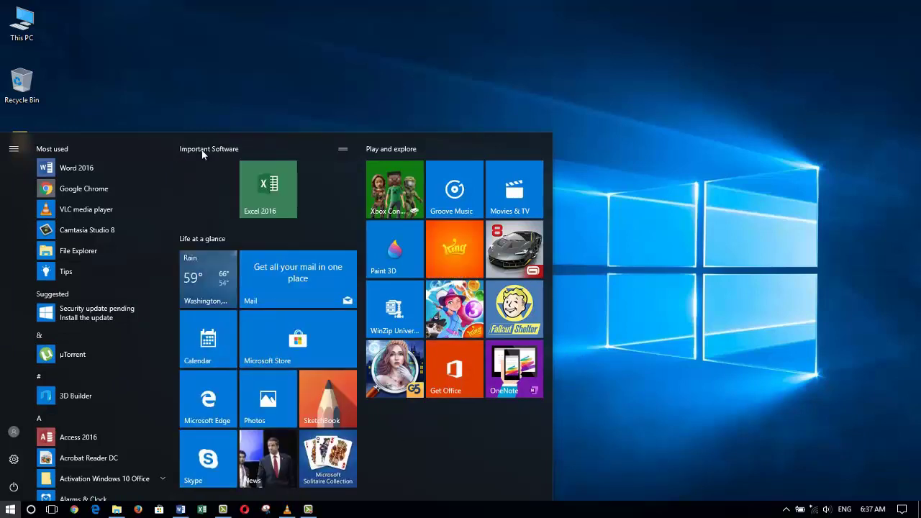
pyautogui.moveTo(280, 159); pyautogui.dragTo(217, 168)
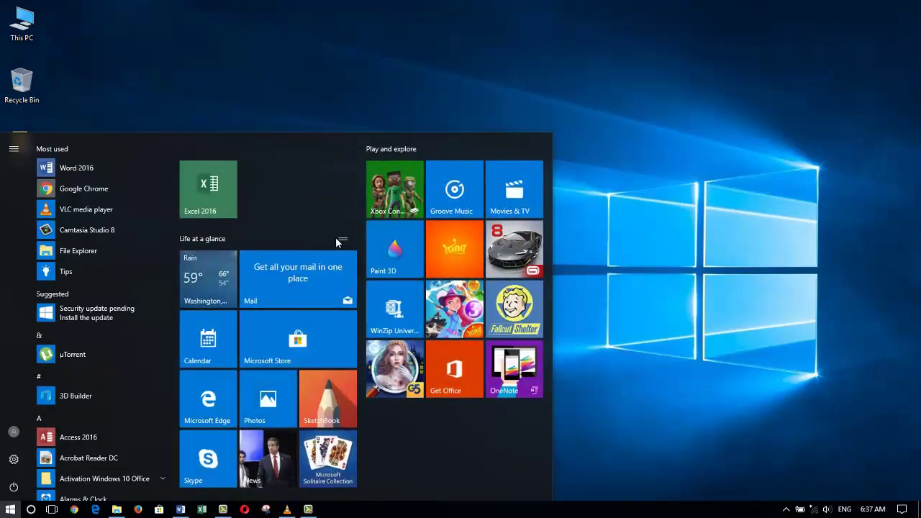
pyautogui.click(276, 105)
# Step: Name the unnamed tile group above Life at a glance Important Software
pyautogui.click(10, 507)
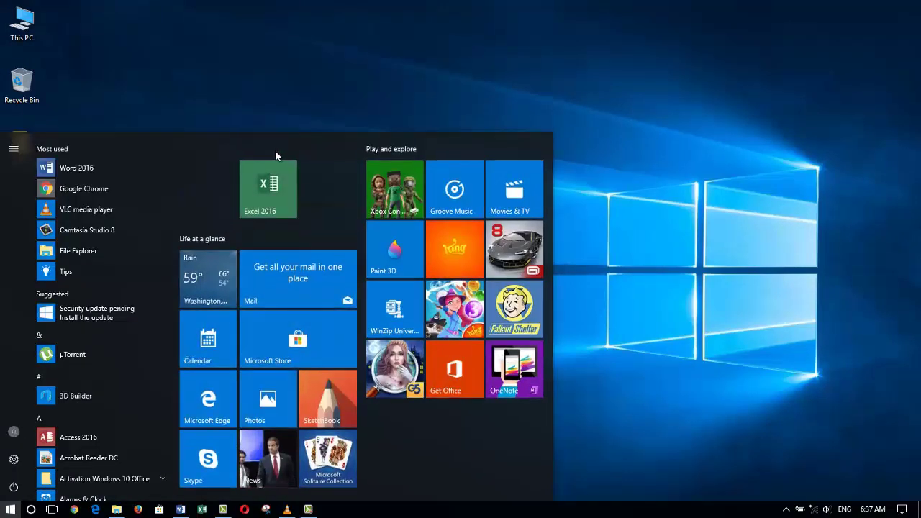
pyautogui.moveTo(275, 151)
pyautogui.click(205, 148)
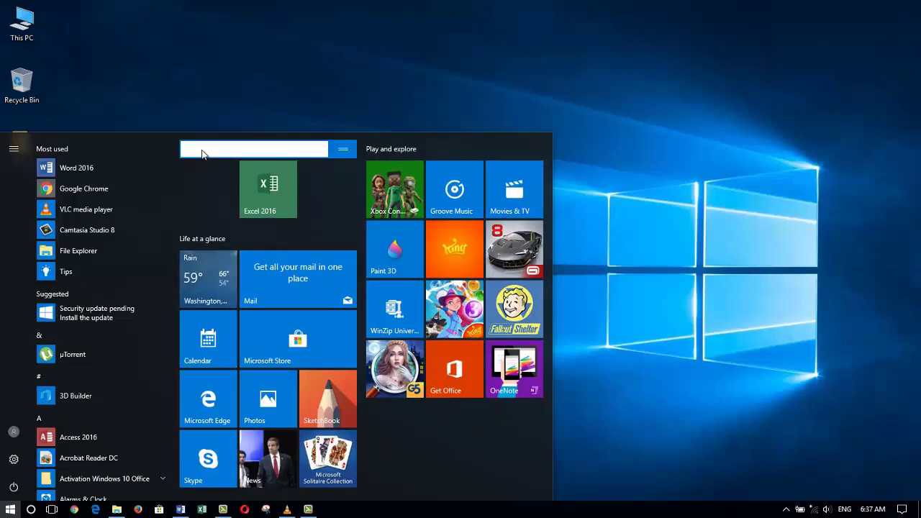
pyautogui.write('Impostant Software')
pyautogui.press('Return')
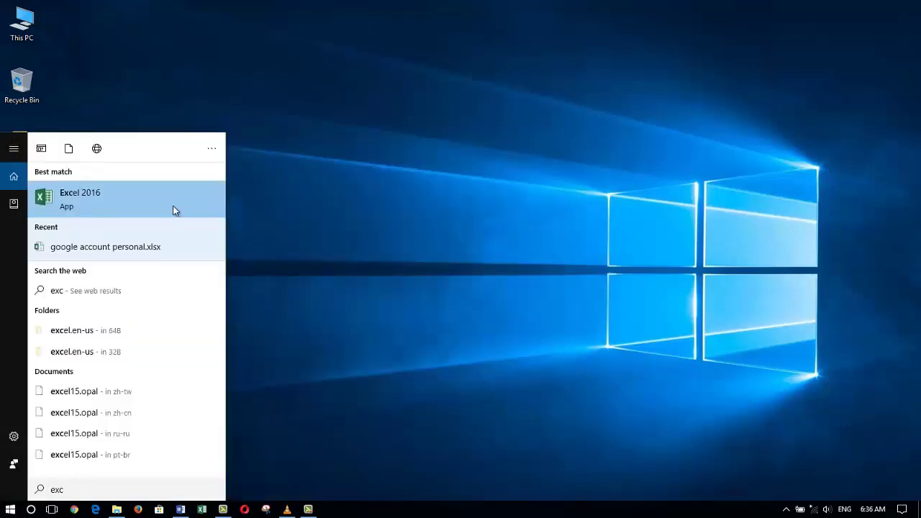
# Step: Pin Excel 2016 to the Start menu from the "exc" search results and close the search
pyautogui.rightClick(172, 207)
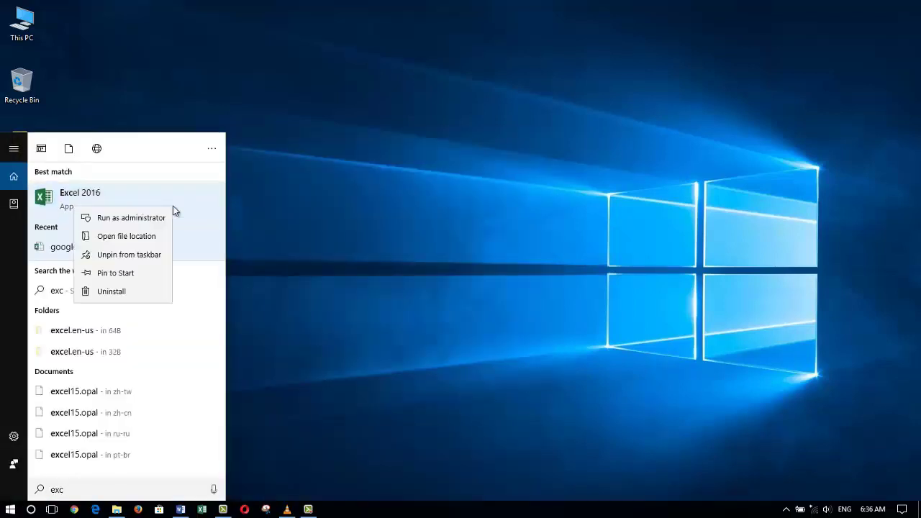
pyautogui.click(153, 272)
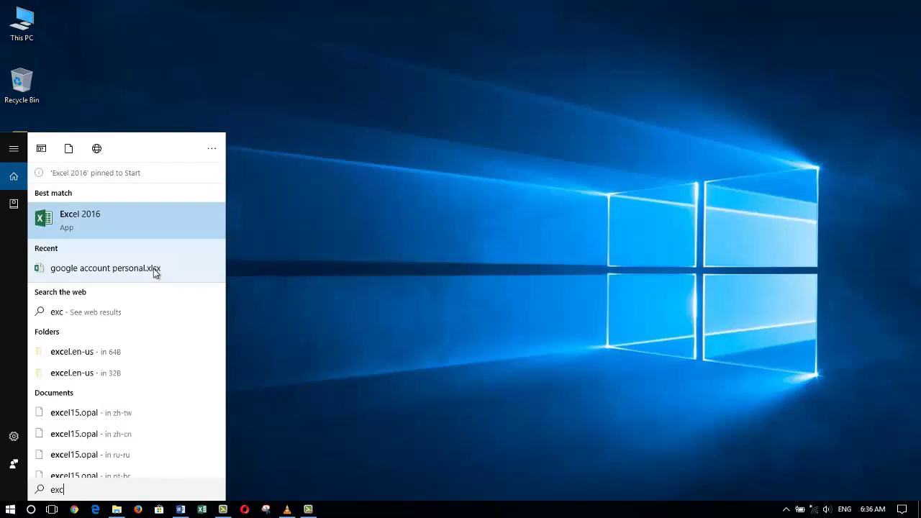
pyautogui.click(397, 284)
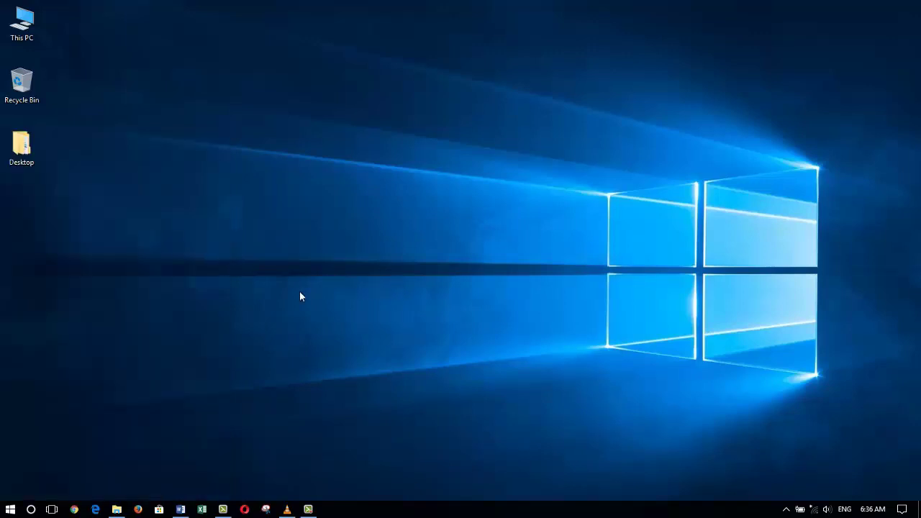